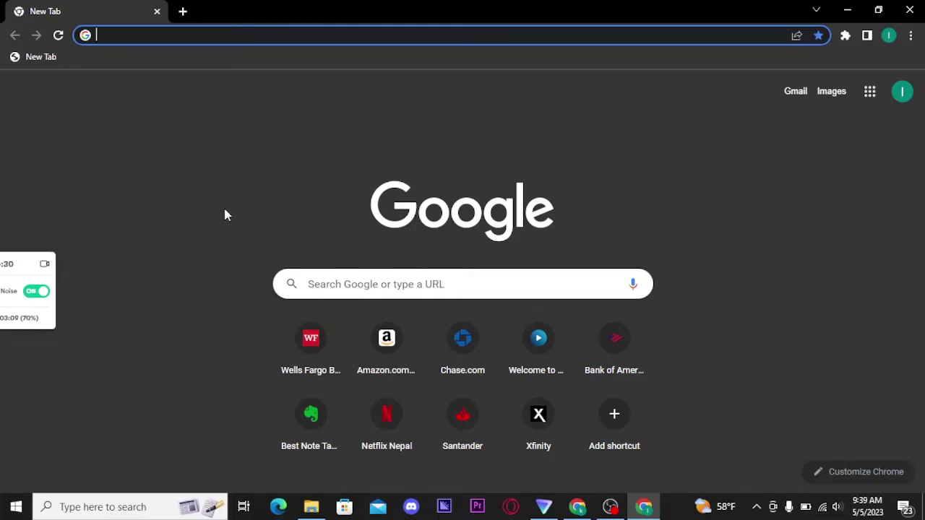
Step: Go to godaddy.com and bring up the Sign In menu with its account-creation option
type("godaddy.com/en-uk")
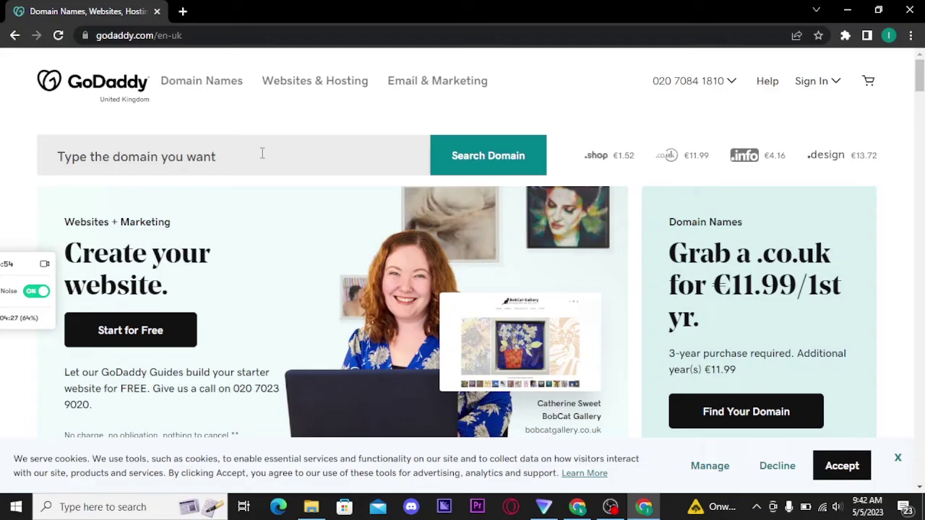
left_click(814, 81)
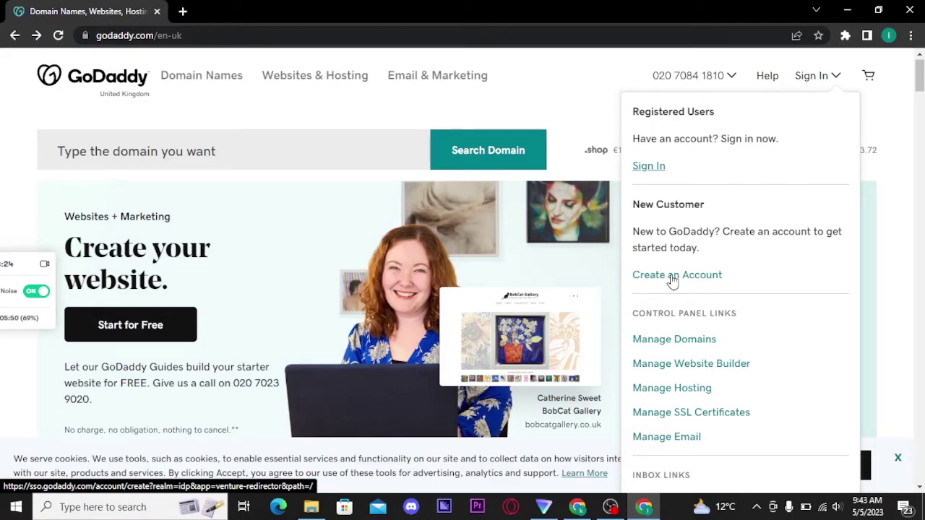
Step: Start a new GoDaddy account and choose to sign up with an e-mail address
left_click(673, 278)
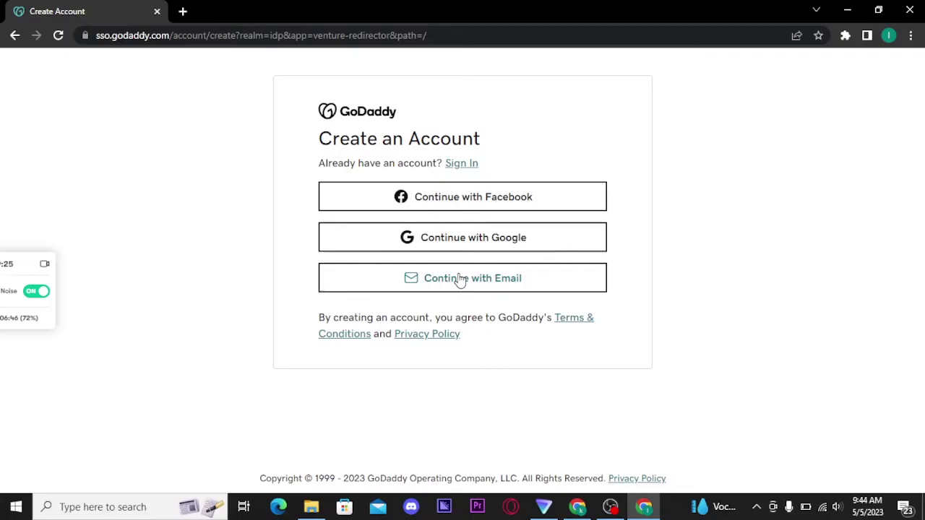
left_click(462, 280)
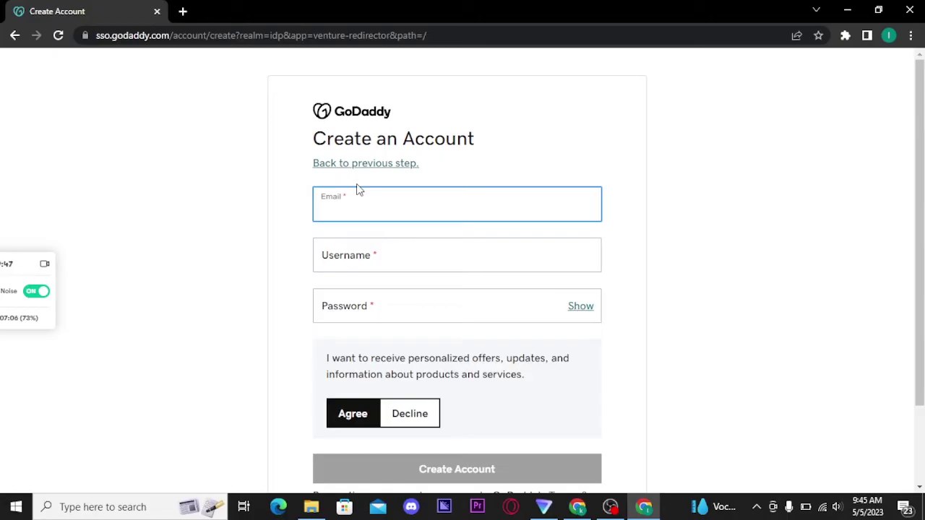
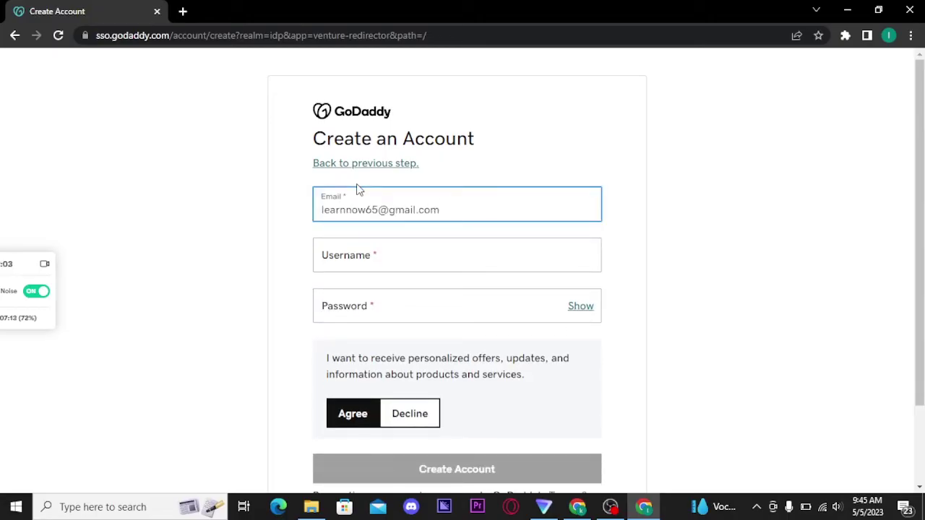
Step: Enter the account e-mail address and paste it in as the username
left_click(379, 261)
key("ctrl+v")
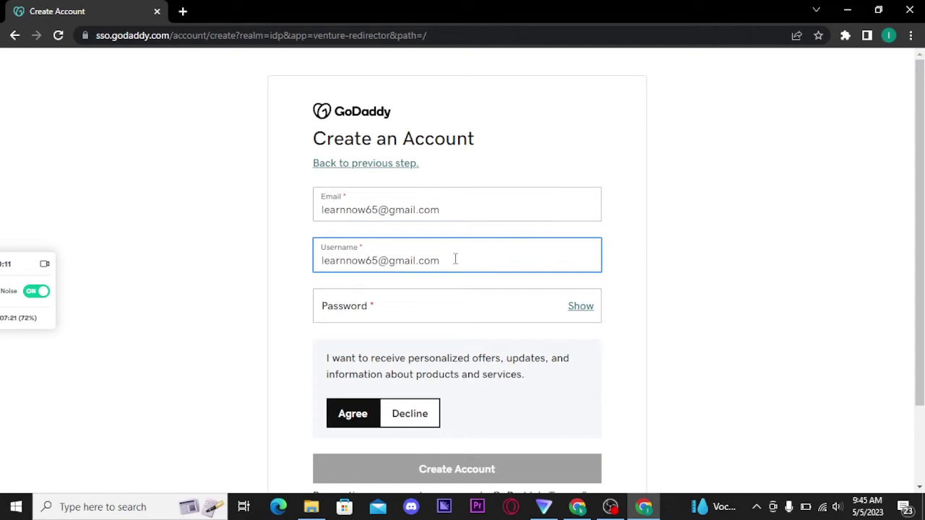
left_click(457, 265)
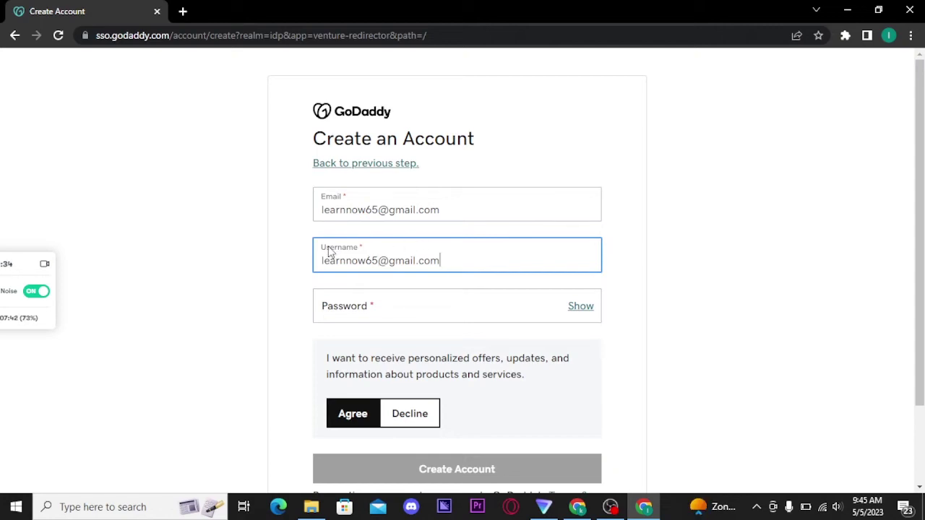
Step: Set a 10-character password, opt in to personalized offers, and create the account
left_click(355, 307)
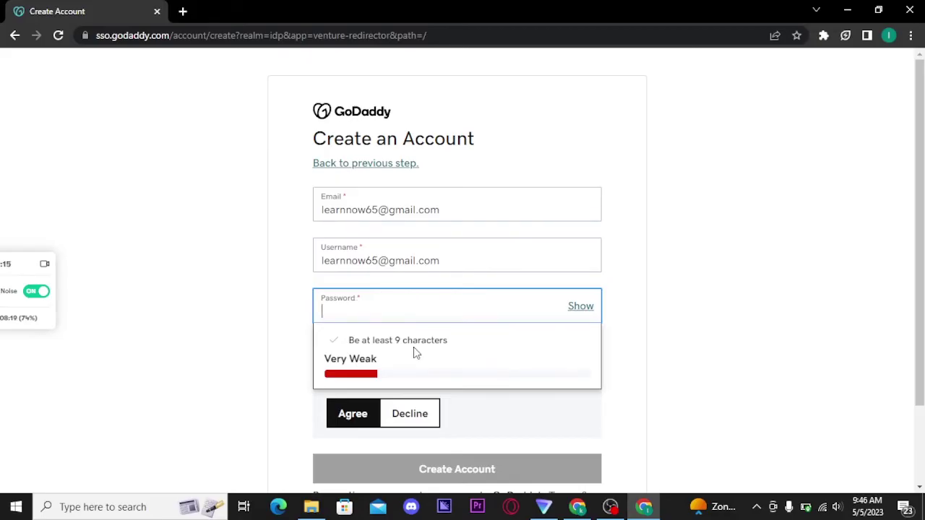
type("********")
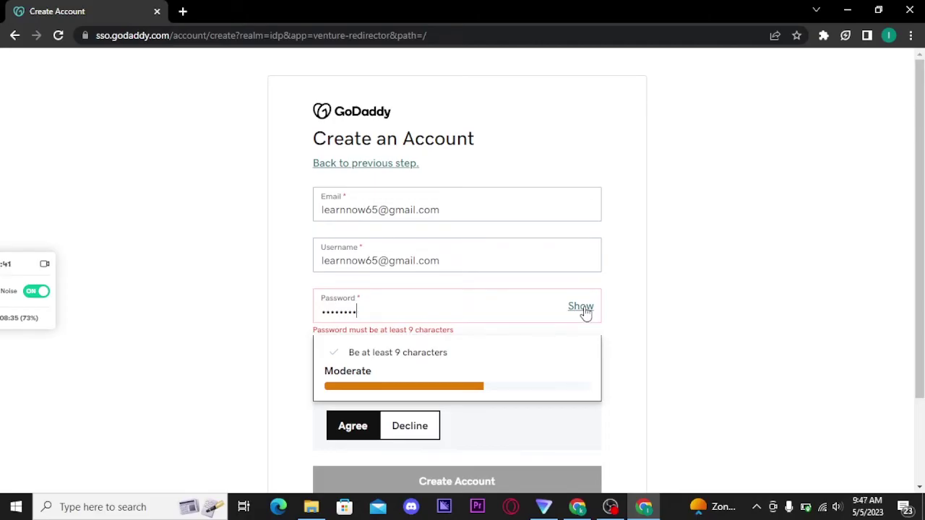
type("65")
scroll(482, 303, "down", 1)
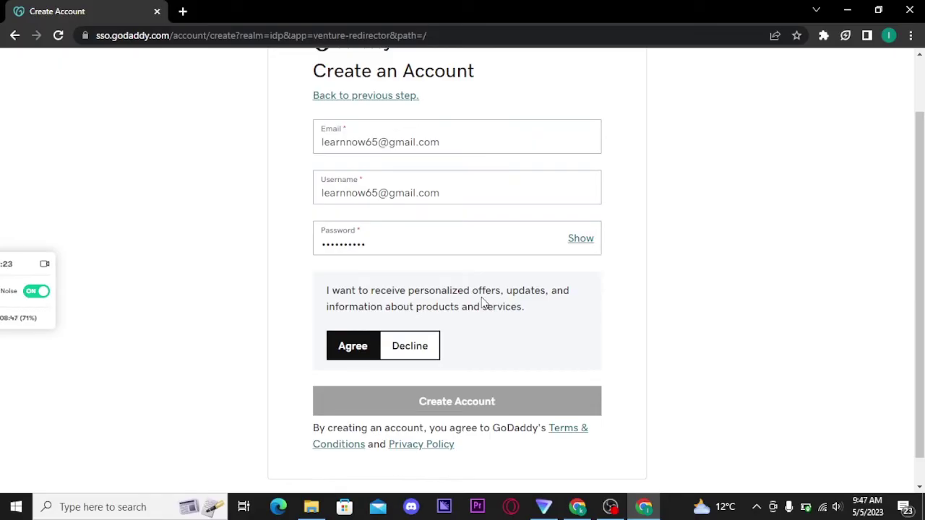
left_click(342, 346)
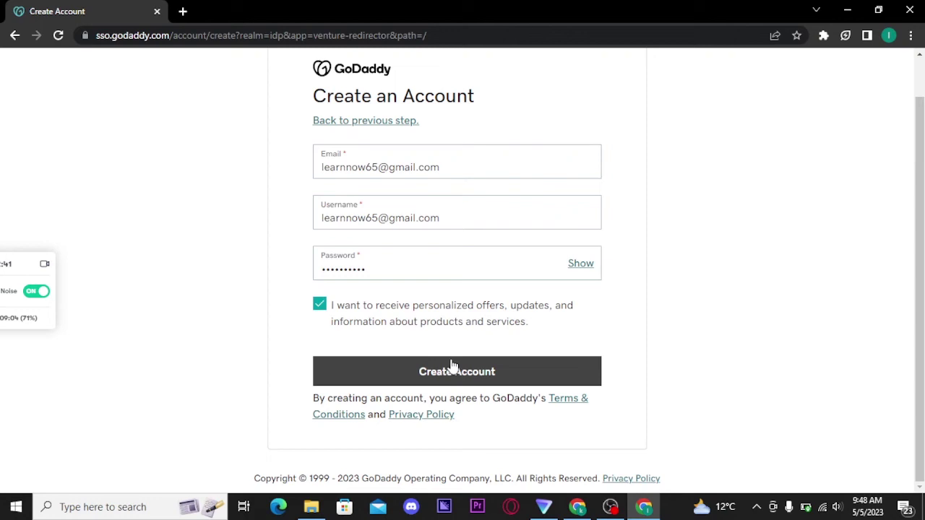
left_click(454, 375)
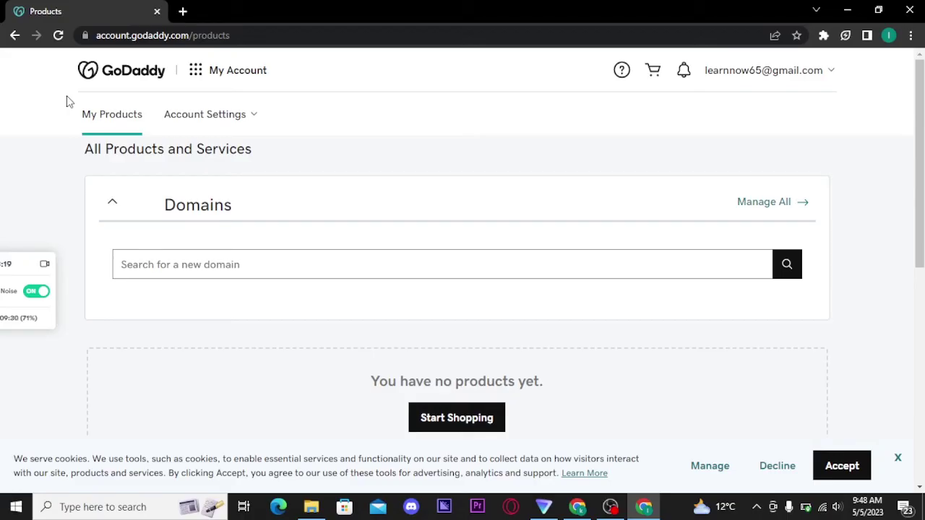
Step: From Account Settings > My Profile, request an e-mail verification code
left_click(245, 122)
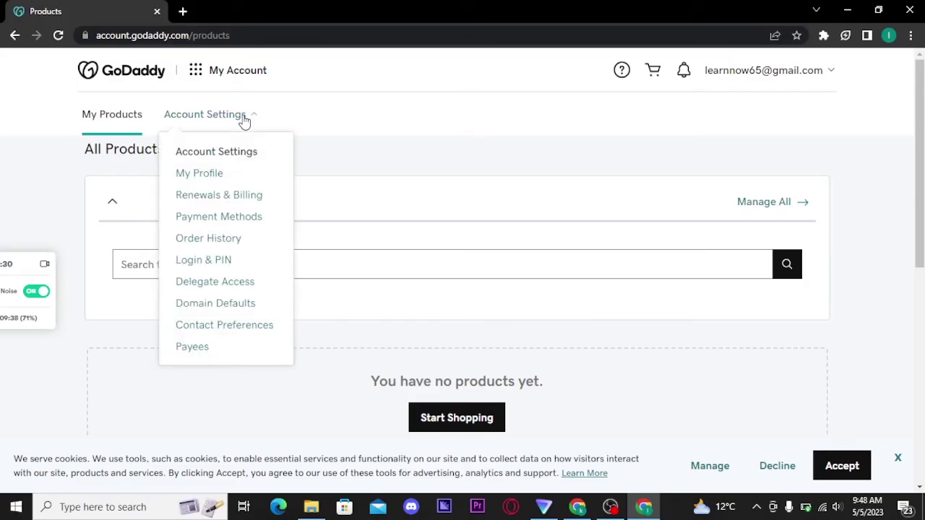
left_click(215, 175)
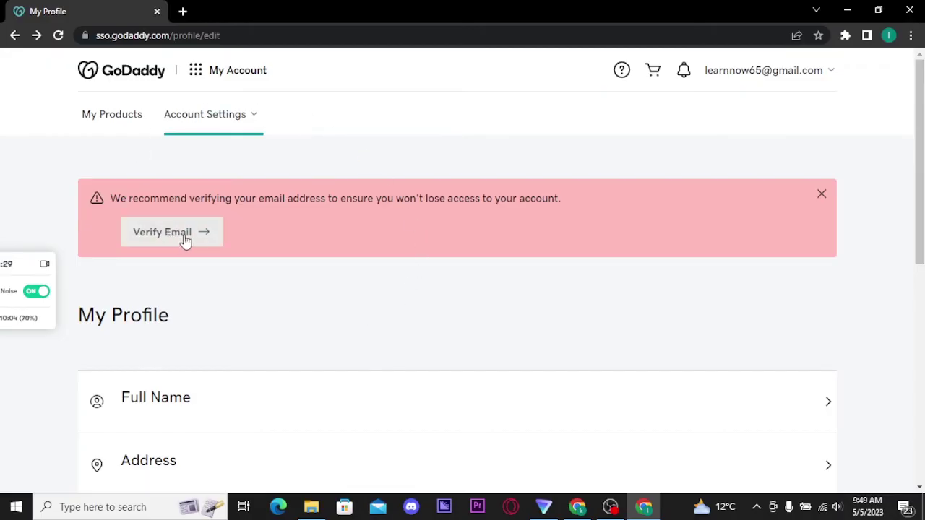
left_click(192, 243)
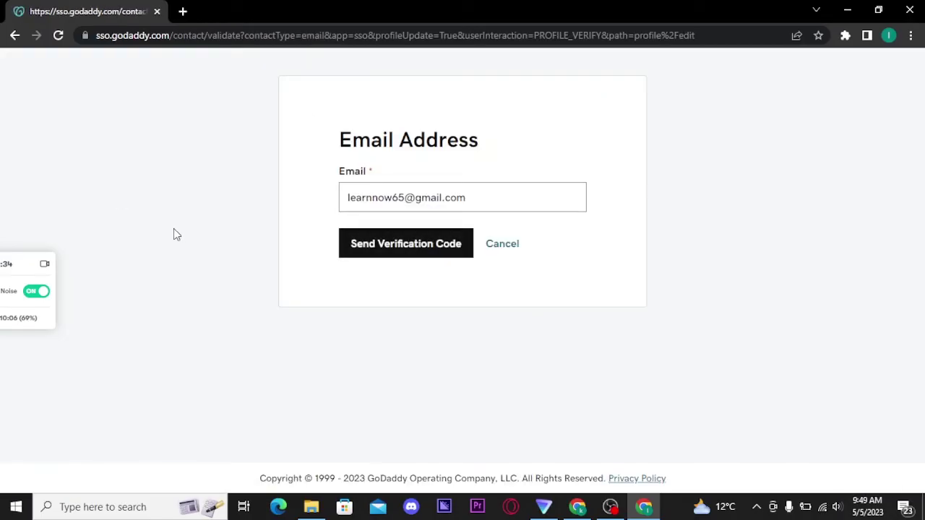
left_click(378, 246)
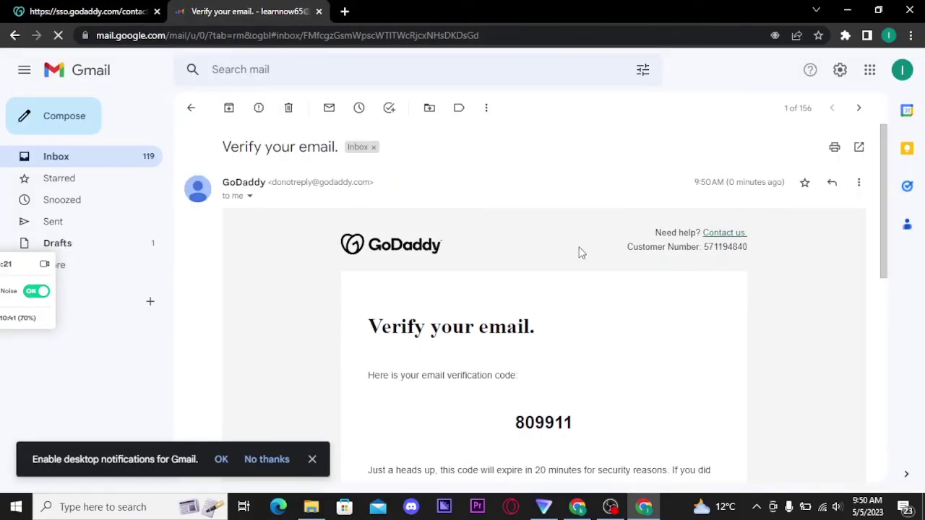
Step: Copy the 6-digit verification code from GoDaddy's e-mail in Gmail
scroll(609, 253, "down", 2)
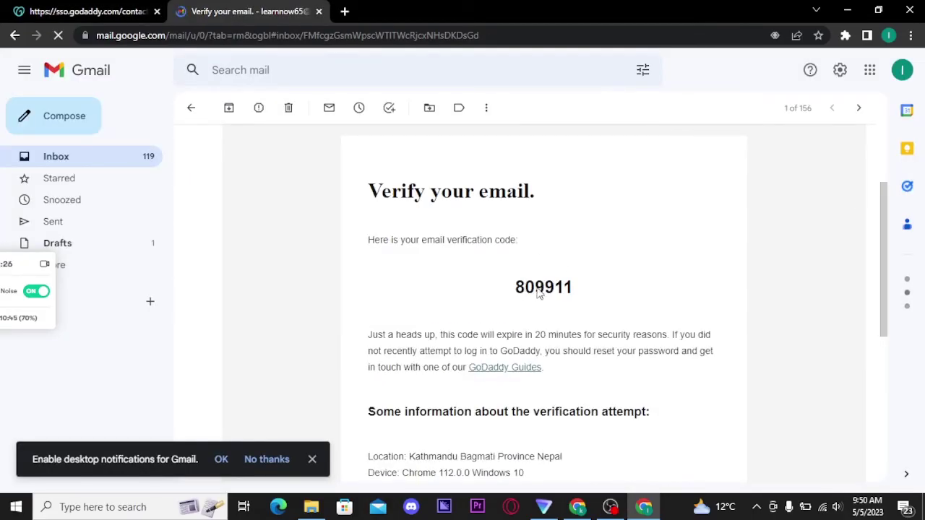
double_click(573, 289)
key("ctrl+c")
right_click(568, 291)
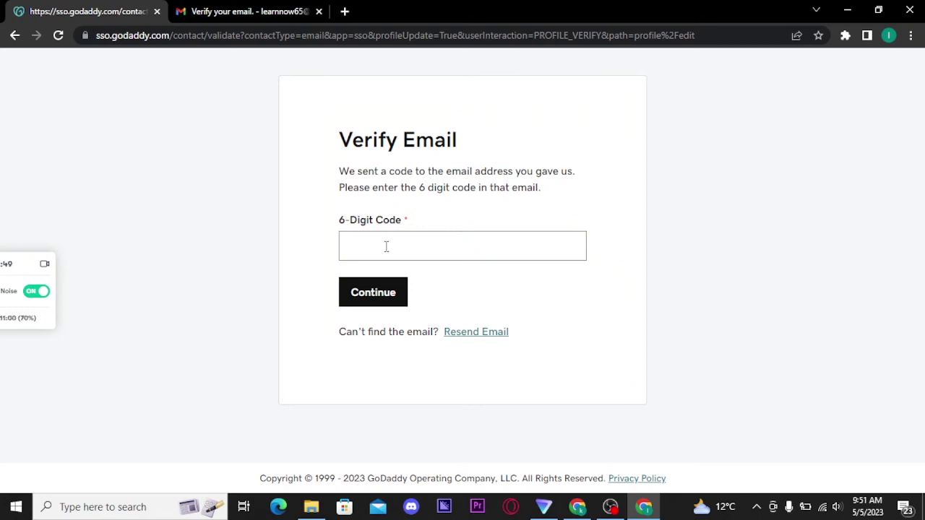
Step: Paste the copied code into the verification field and submit it
right_click(386, 246)
left_click(419, 352)
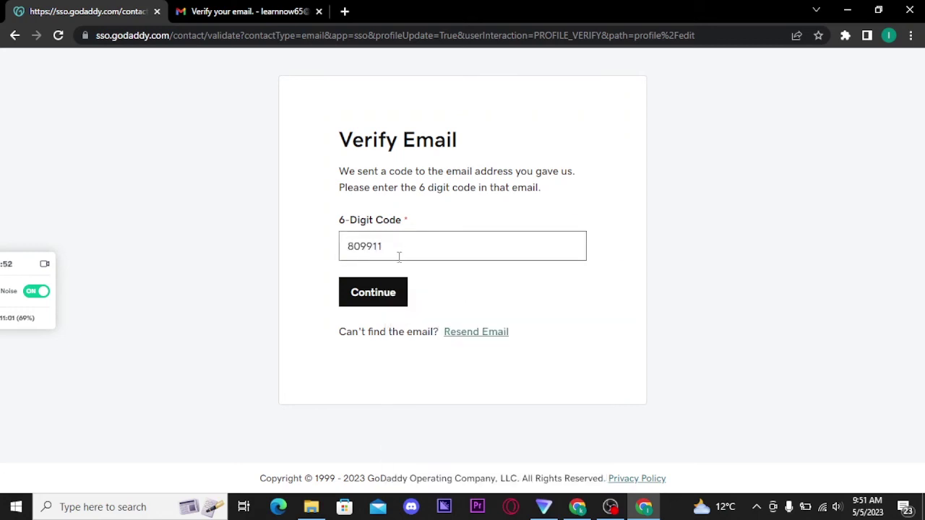
left_click(375, 299)
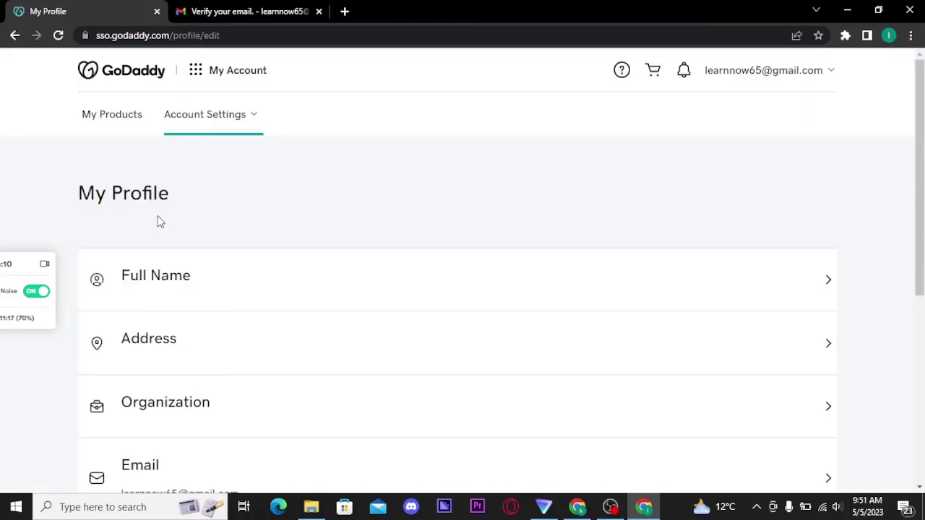
Step: Check the My Profile page now that the e-mail is verified
left_click(824, 291)
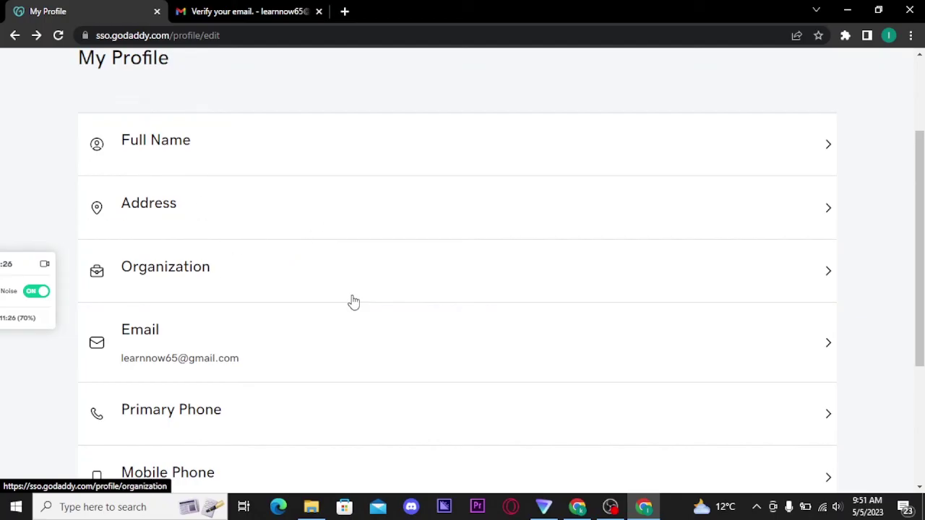
scroll(353, 302, "down", 3)
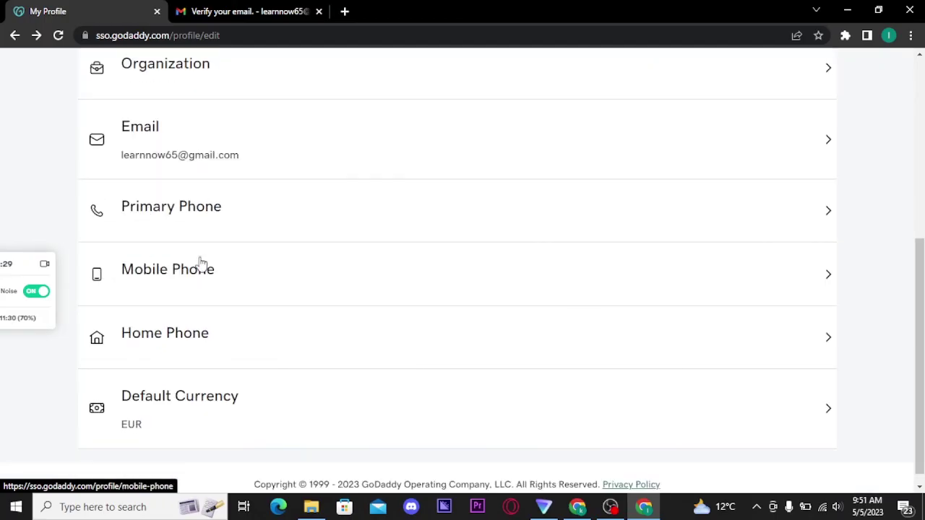
scroll(244, 379, "up", 1)
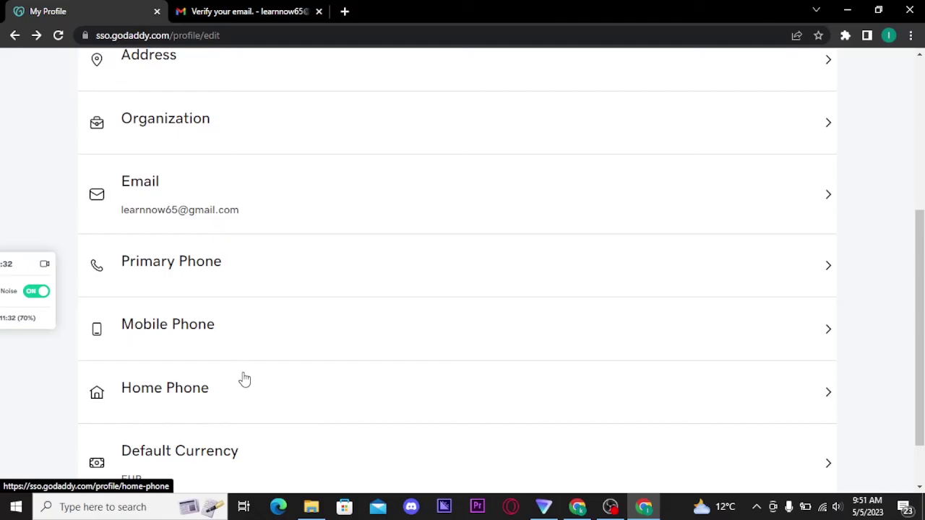
scroll(254, 380, "down", 1)
scroll(393, 410, "up", 5)
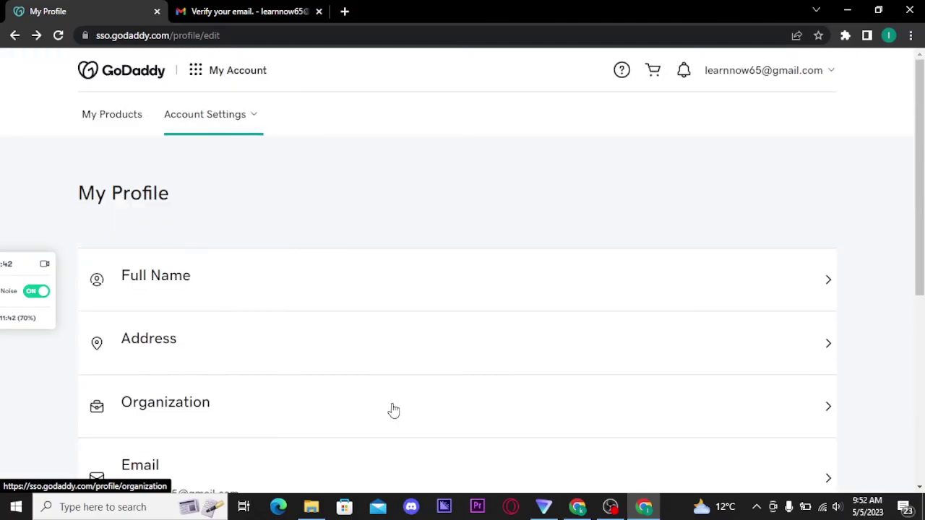